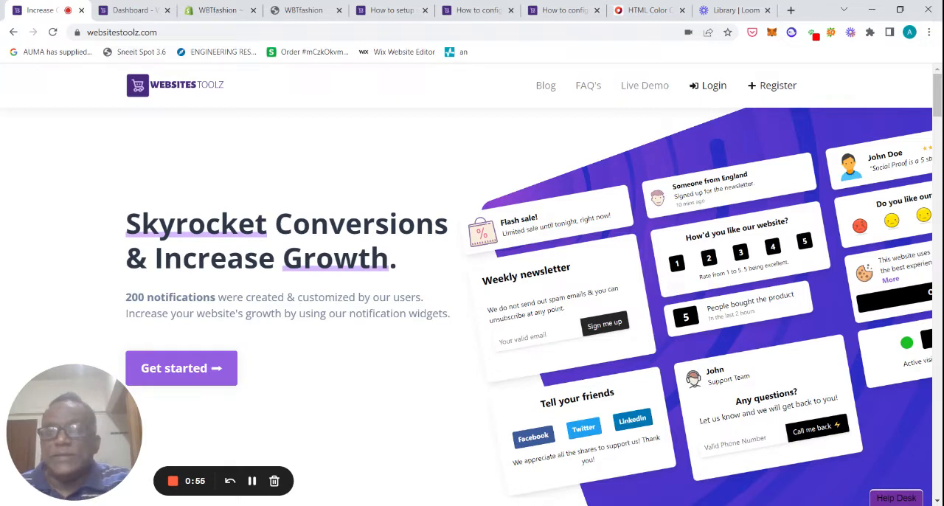
Switch to the Websites Toolz dashboard and start a new campaign named WBTFashion
left_click(137, 13)
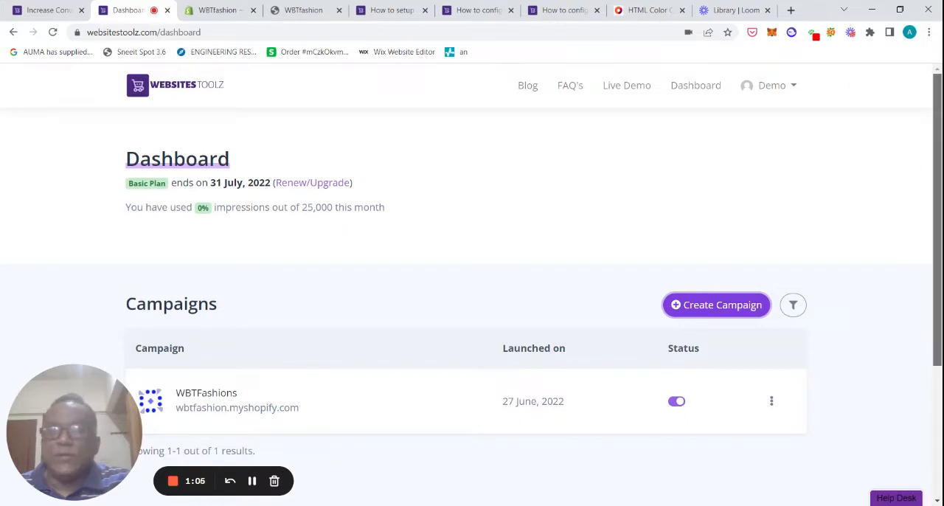
mouse_move(934, 157)
left_mouse_down()
mouse_move(935, 172)
mouse_move(939, 148)
left_mouse_up()
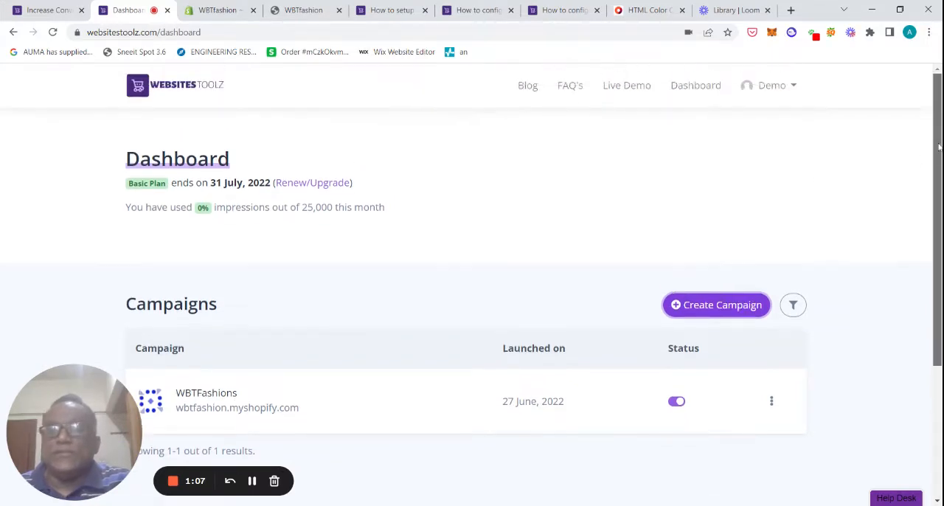
left_click(724, 306)
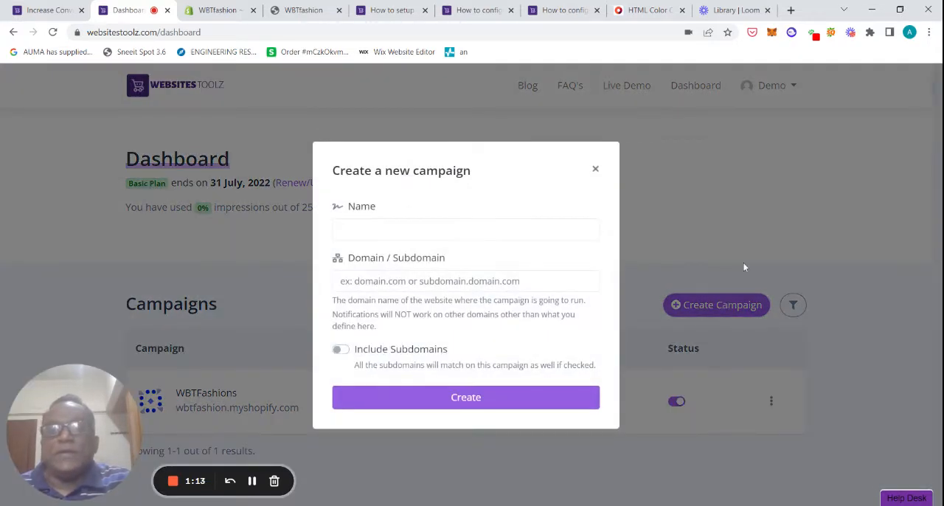
left_click(535, 230)
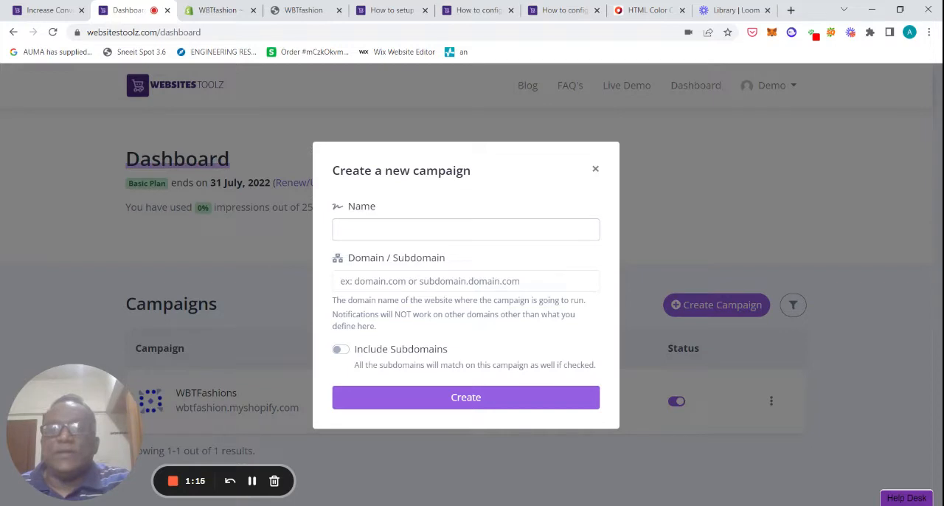
left_click(535, 230)
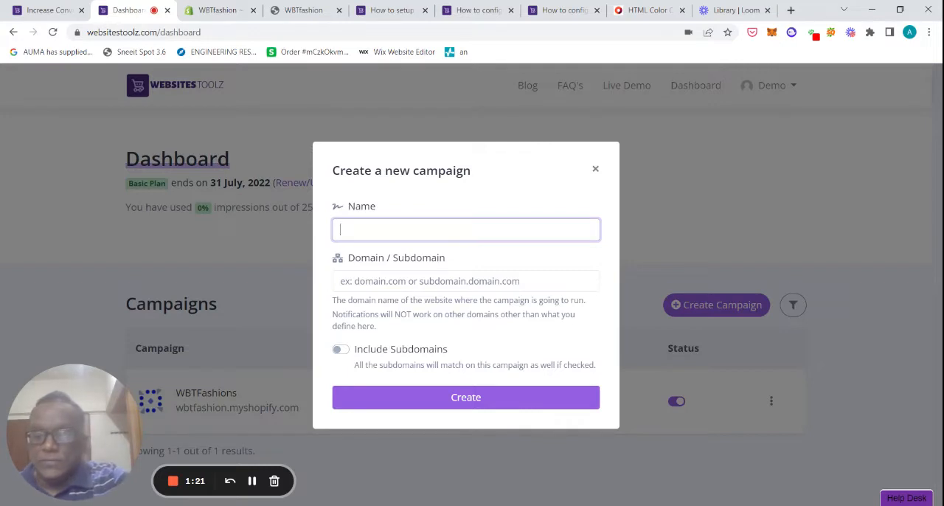
type("WBT")
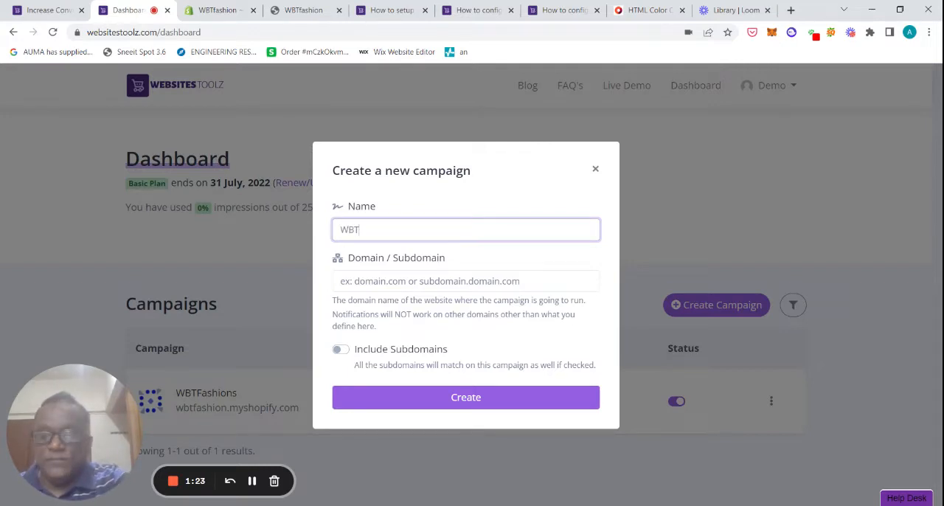
type("Fashion")
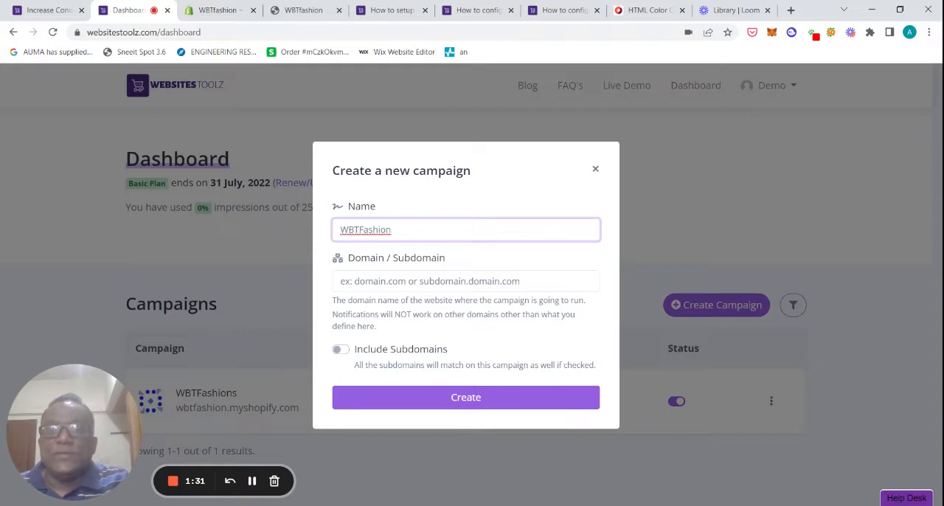
left_click(371, 281)
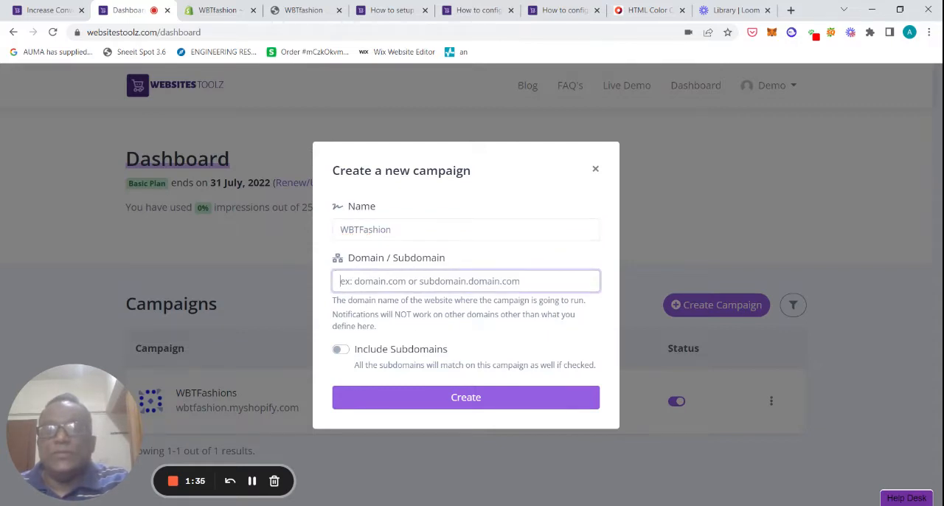
left_click_drag(391, 314, 376, 327)
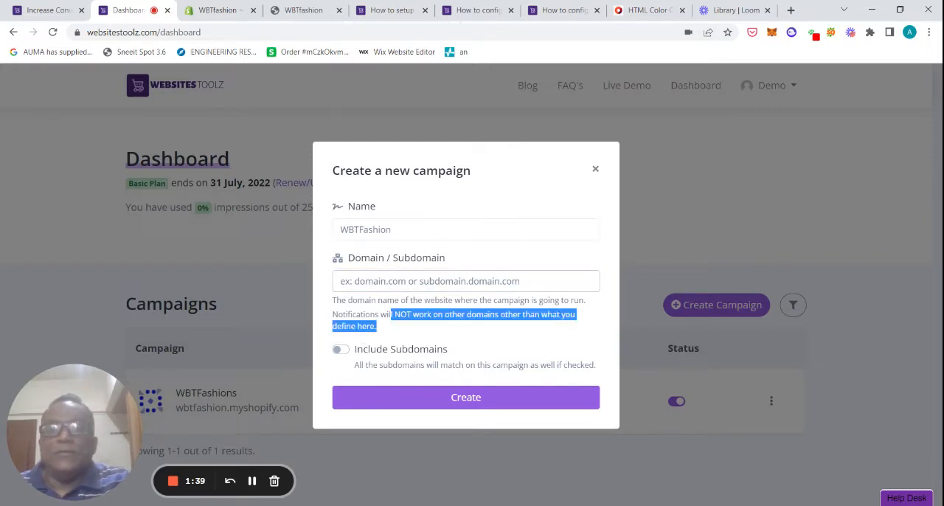
left_click(376, 327)
left_click(460, 222)
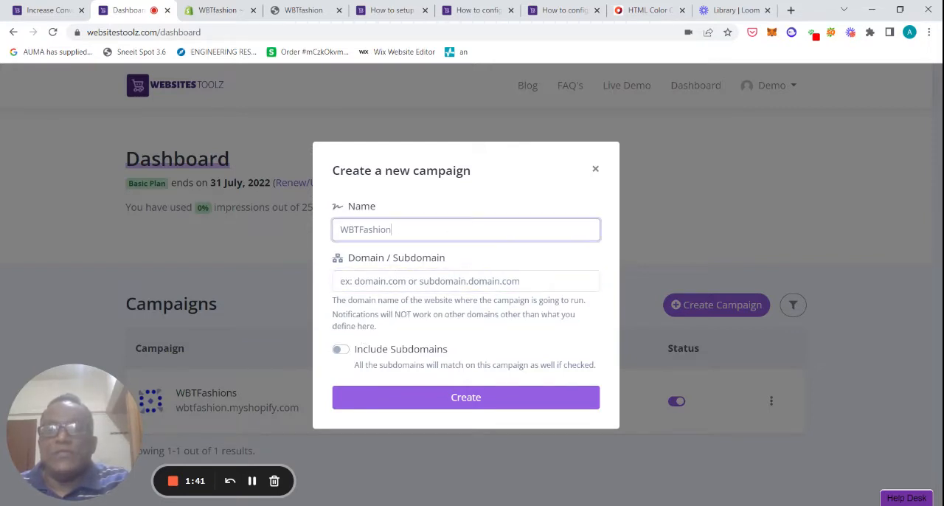
key("ctrl+a")
left_click(228, 9)
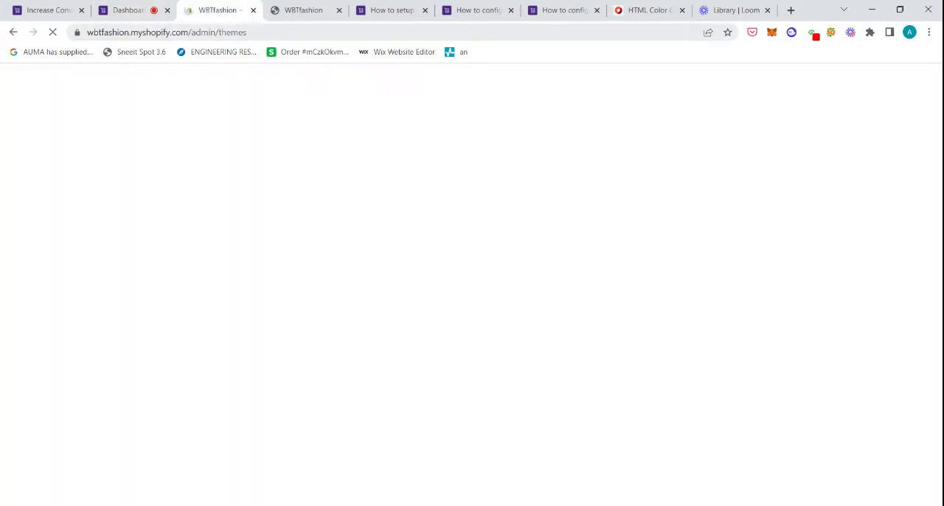
left_click_drag(166, 32, 80, 35)
key("ctrl+c")
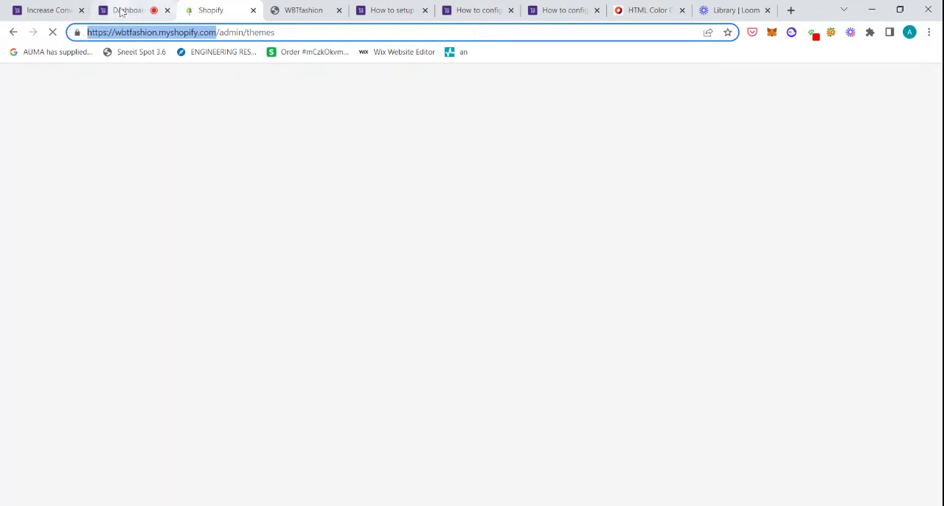
left_click(124, 10)
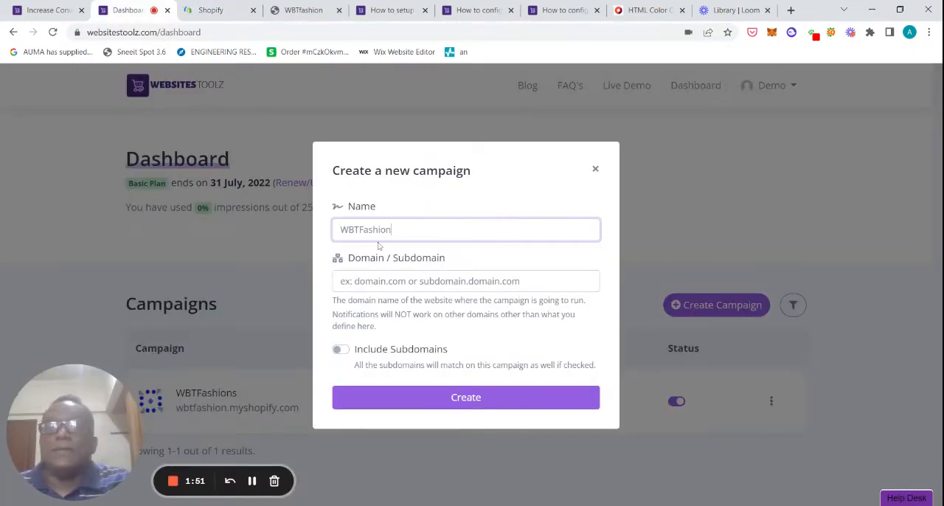
left_click(340, 281)
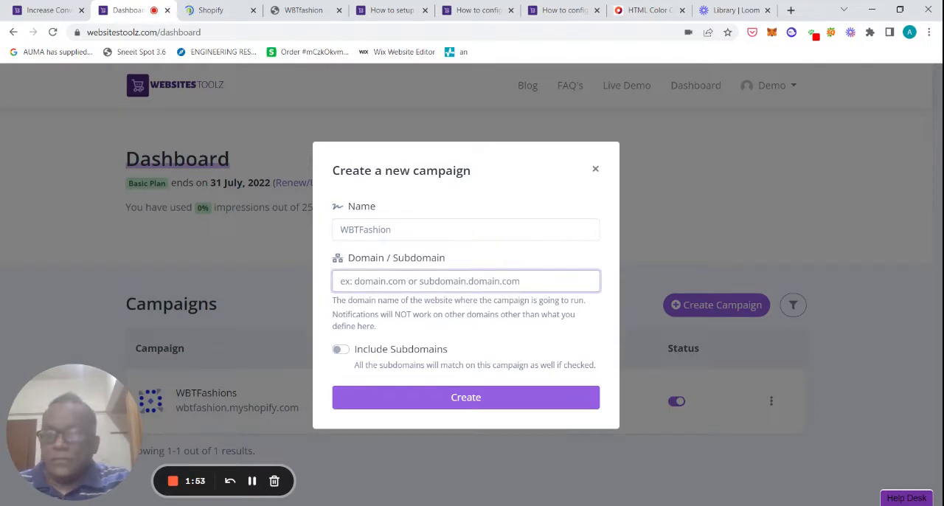
key("ctrl+v")
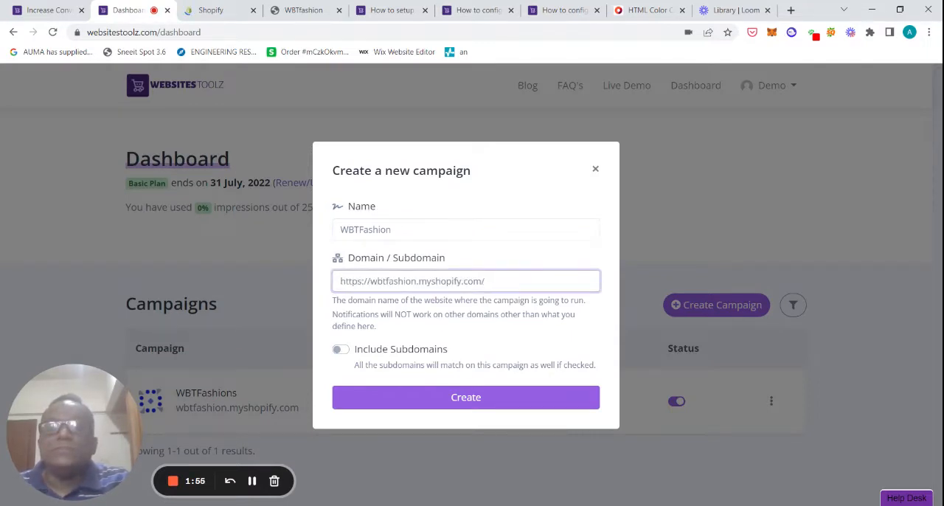
left_click(370, 281)
key("BackSpace")
key("BackSpace")
key("BackSpace")
key("BackSpace")
key("BackSpace")
key("BackSpace")
key("BackSpace")
key("BackSpace")
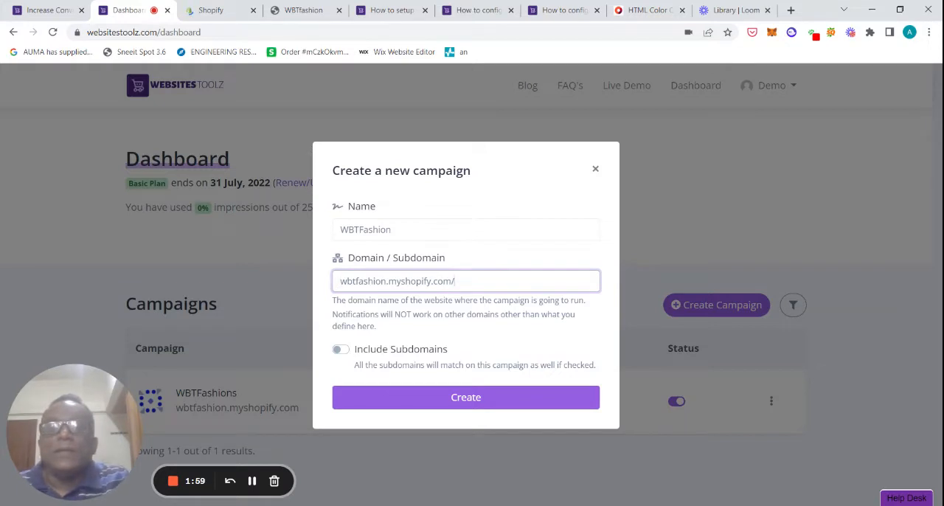
key("BackSpace")
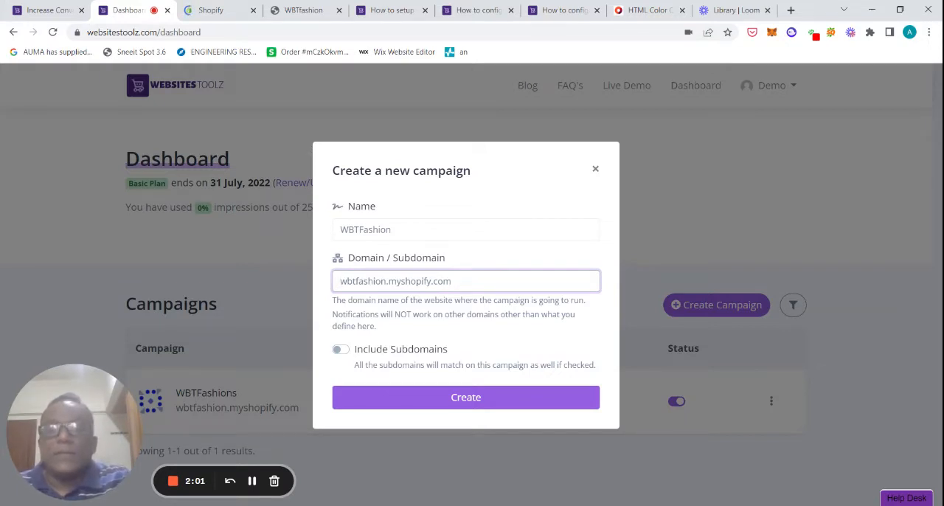
Create the campaign with subdomains included and copy its pixel code
left_click(341, 351)
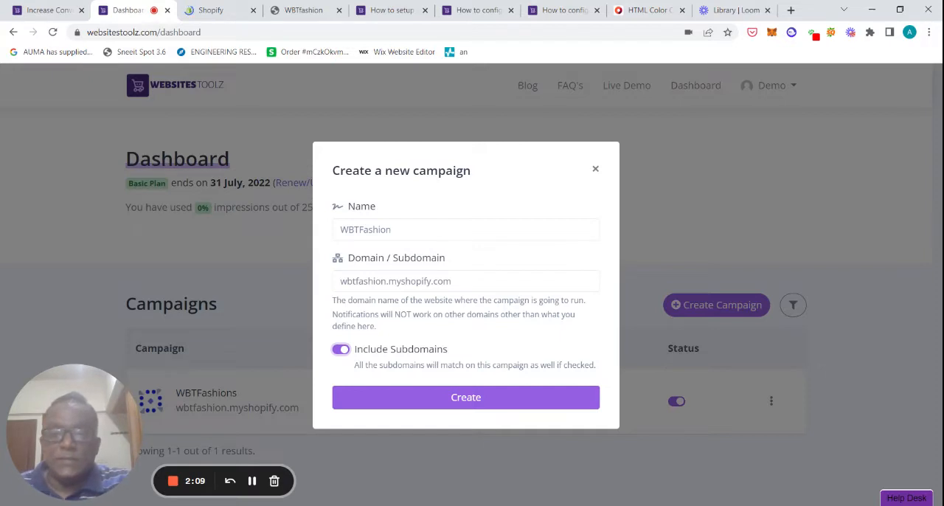
left_click(446, 404)
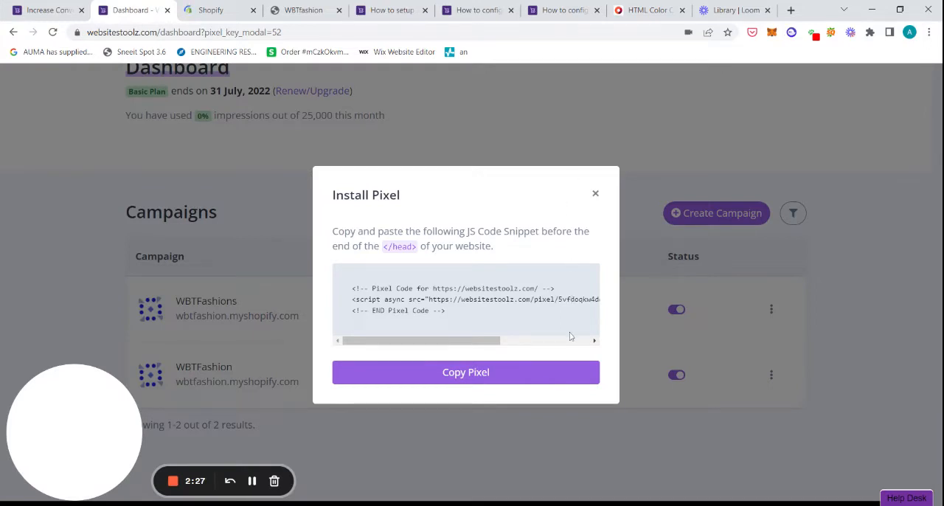
left_click(486, 376)
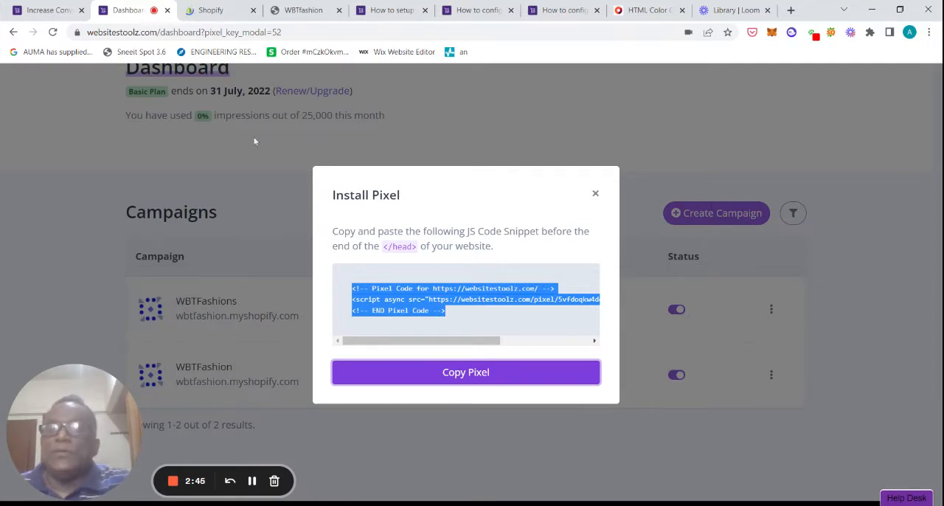
Switch to the WBTfashion storefront and look through its home page, from the banner and featured products to the footer
left_click(222, 12)
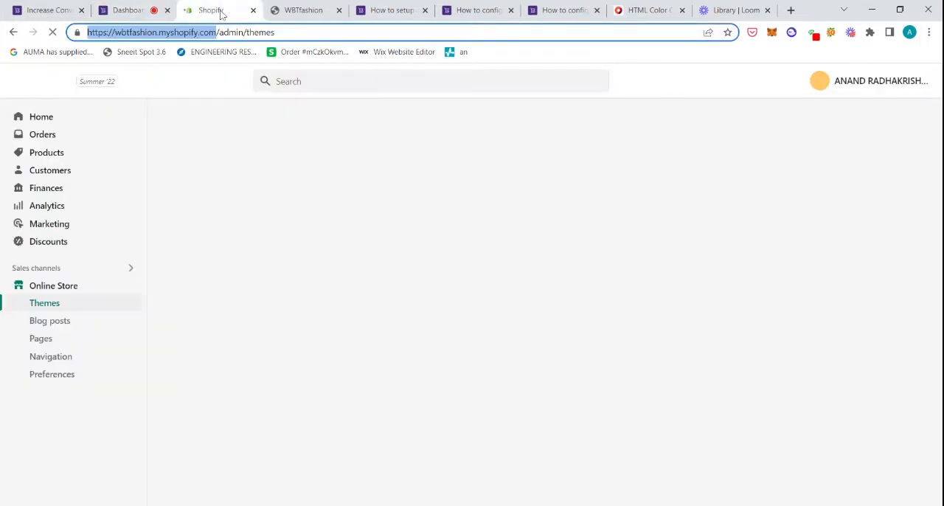
left_click(297, 19)
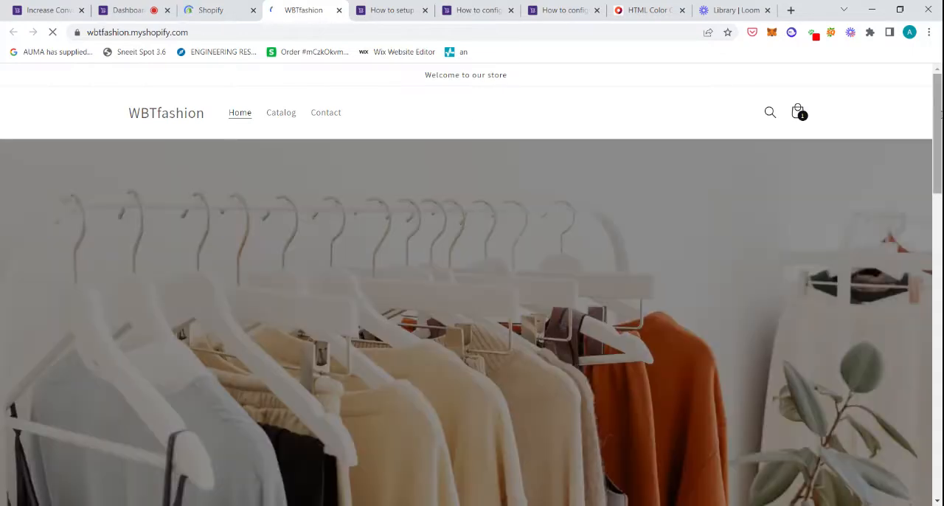
scroll(472, 284, "down", 2)
scroll(472, 284, "up", 2)
scroll(472, 295, "down", 1)
scroll(472, 284, "down", 3)
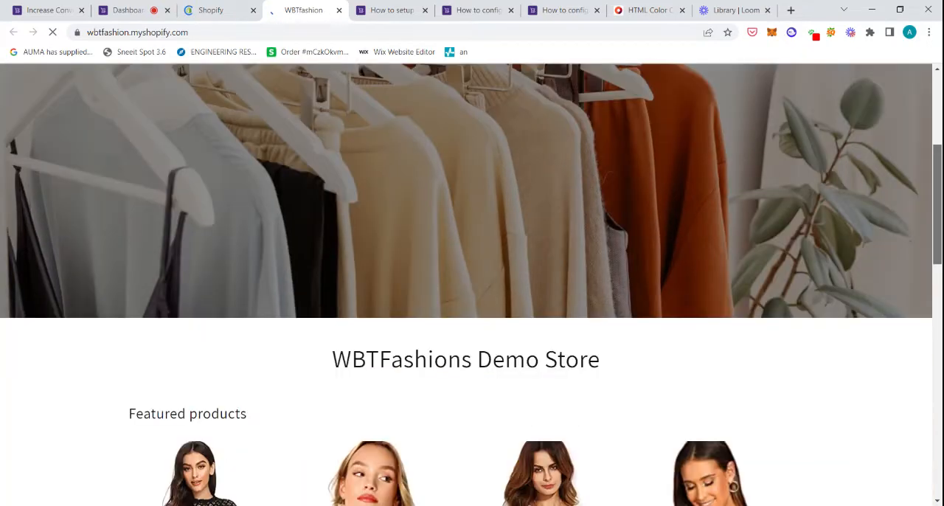
scroll(472, 284, "down", 4)
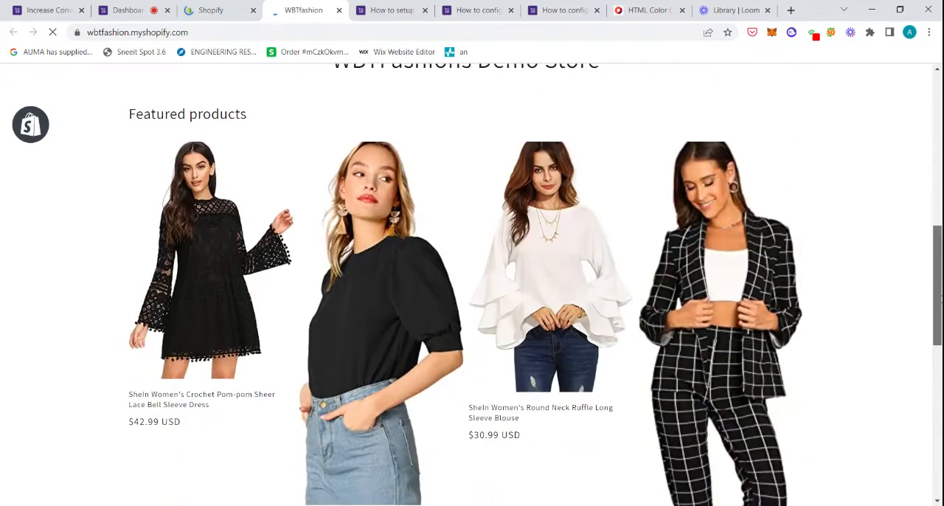
scroll(472, 284, "down", 7)
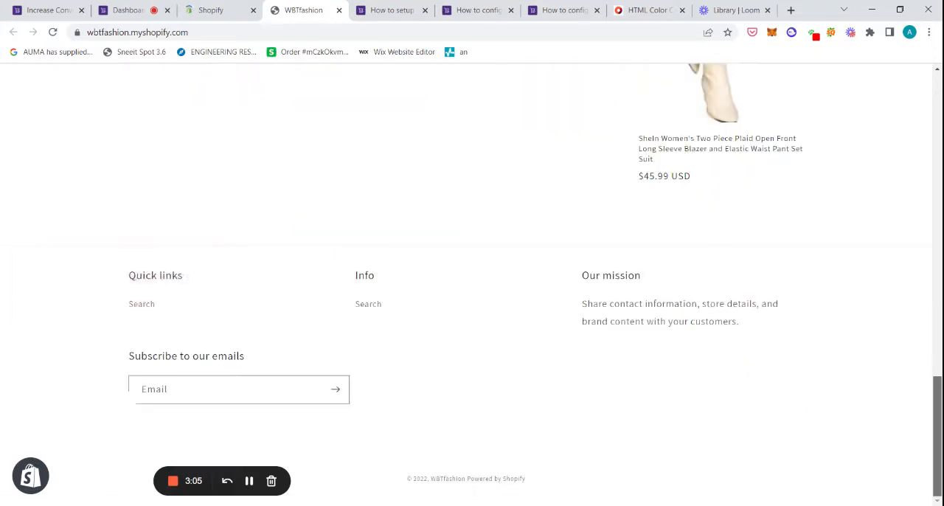
left_click_drag(937, 391, 931, 43)
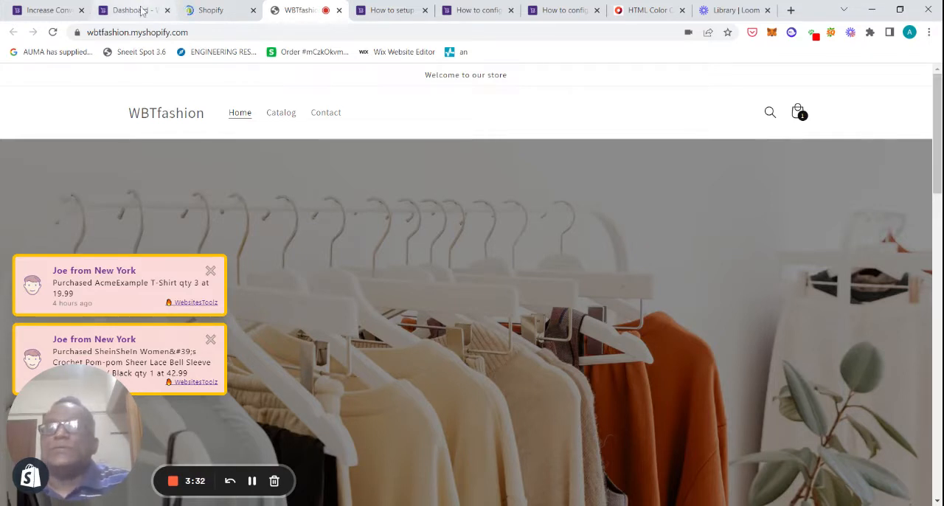
Switch to the Shopify admin's themes page and open the current Dawn theme for code editing
left_click(214, 10)
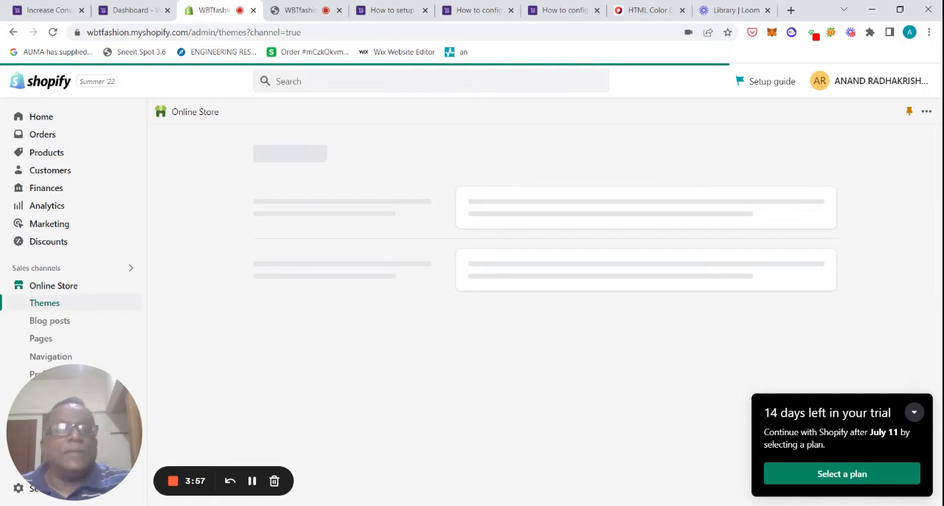
left_click(915, 414)
left_click_drag(937, 173, 936, 187)
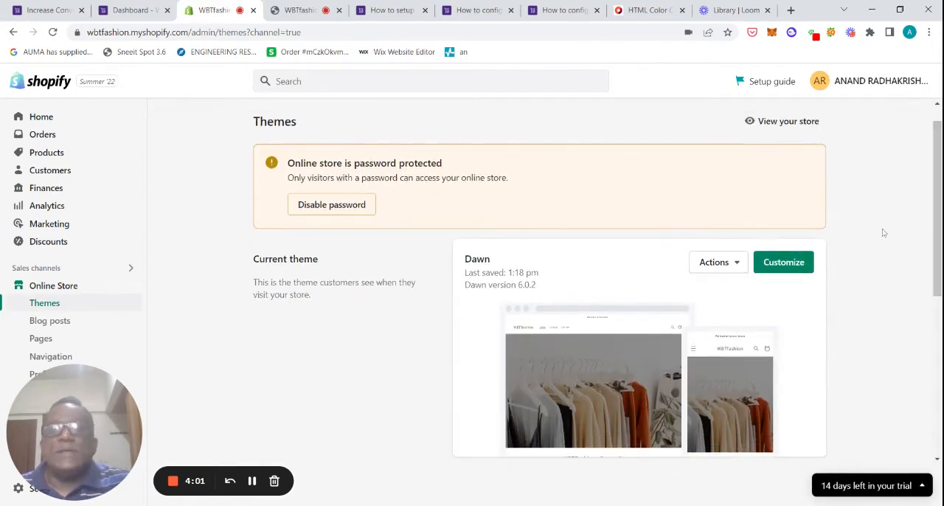
left_click(738, 263)
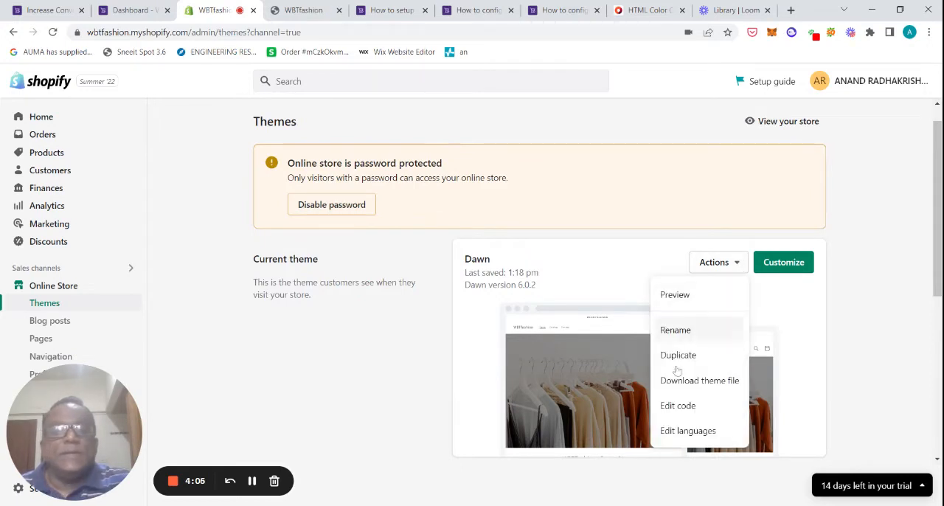
left_click(672, 410)
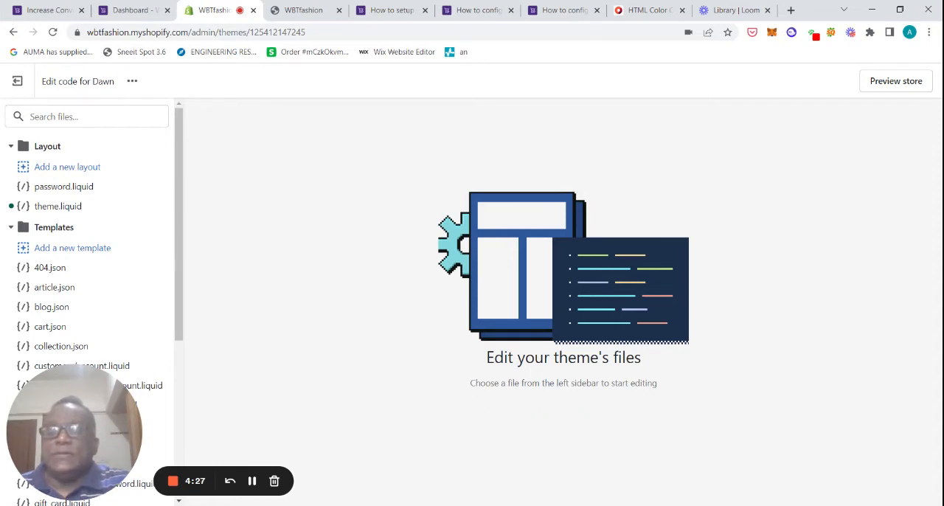
Open the theme.liquid layout file and look through its head section for the closing head tag
left_click(57, 206)
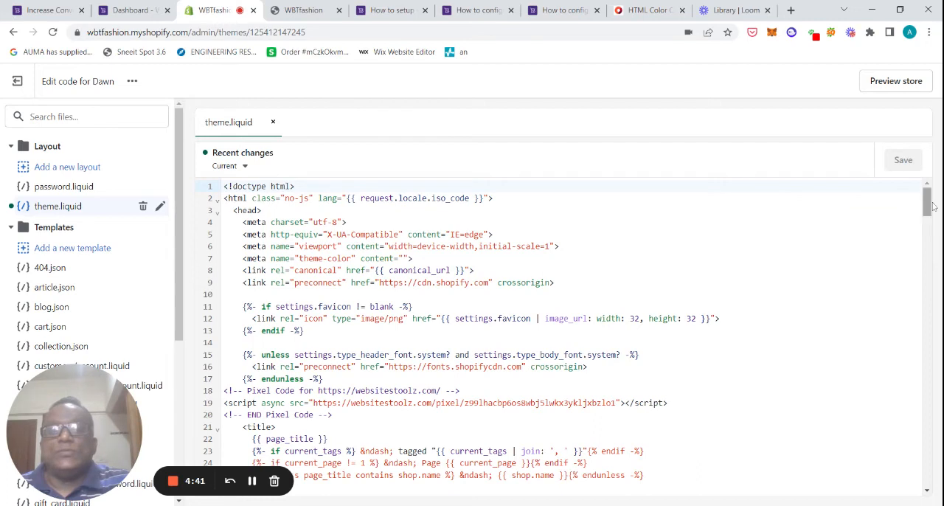
left_click_drag(930, 205, 935, 204)
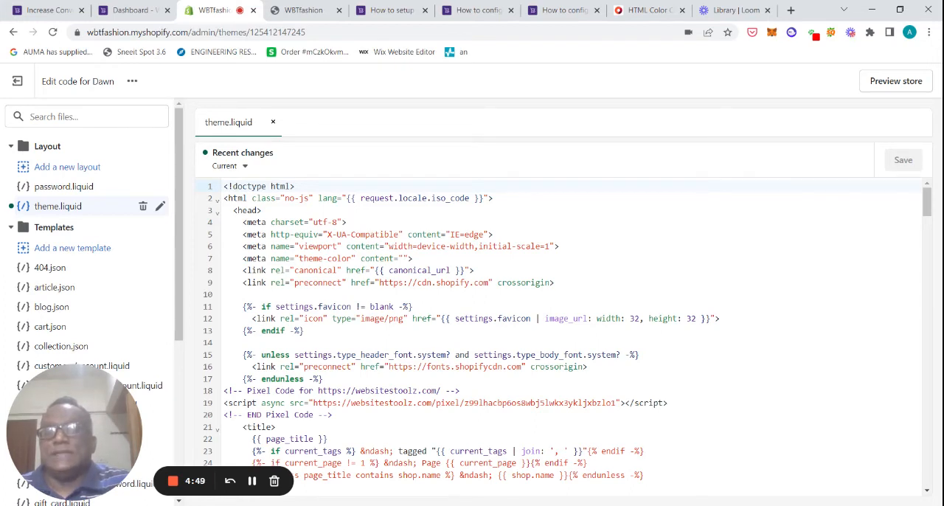
scroll(930, 219, "down", 3)
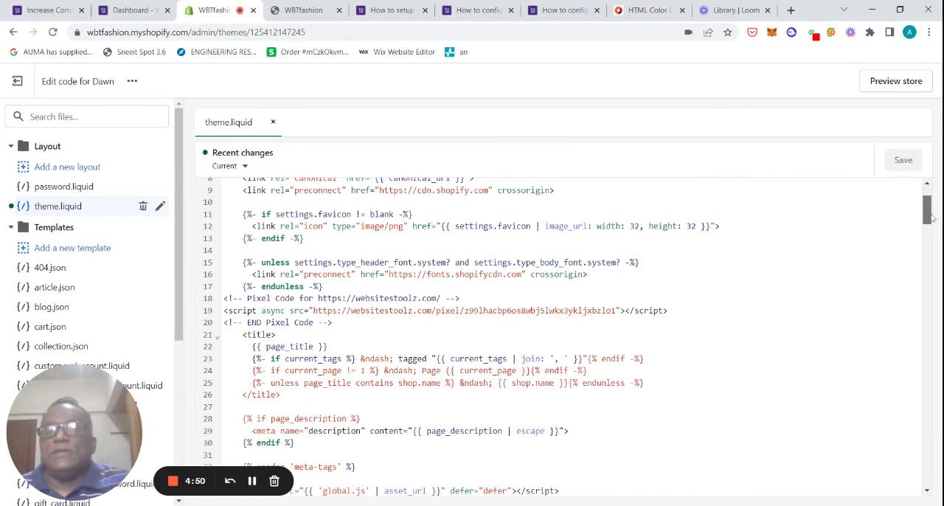